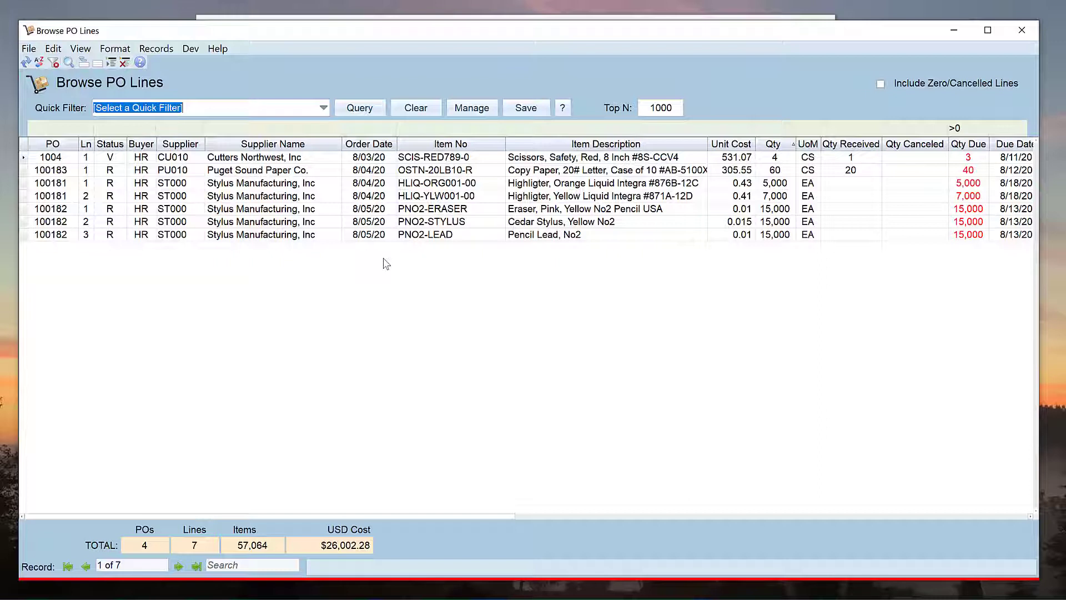
Step: Close the Browse PO Lines window without changing column options or quick filters
{"action": "right_click", "coordinate": [328, 149]}
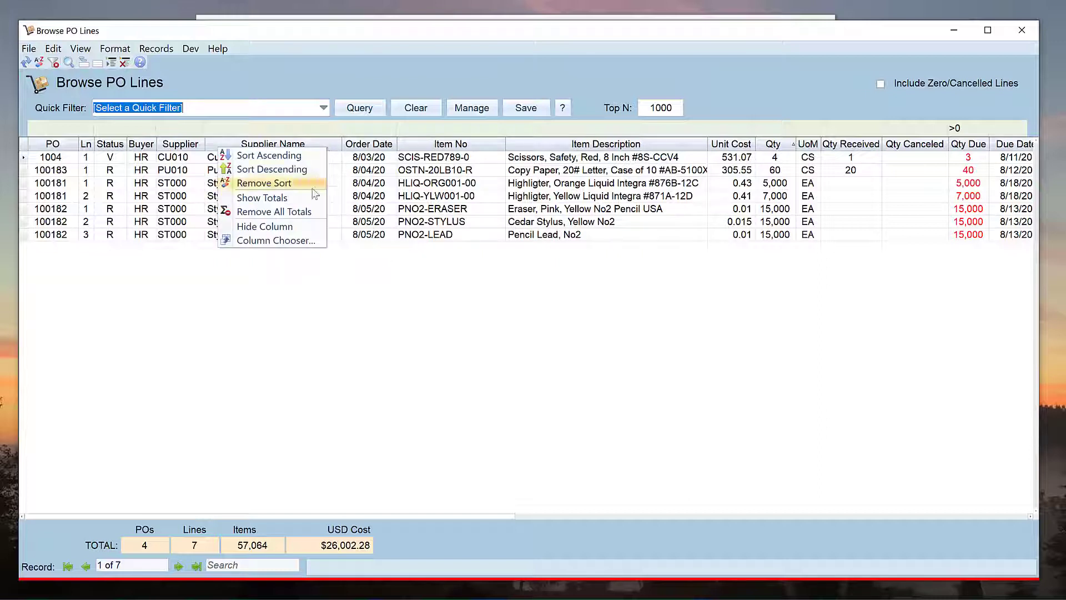
{"action": "left_click", "coordinate": [316, 280]}
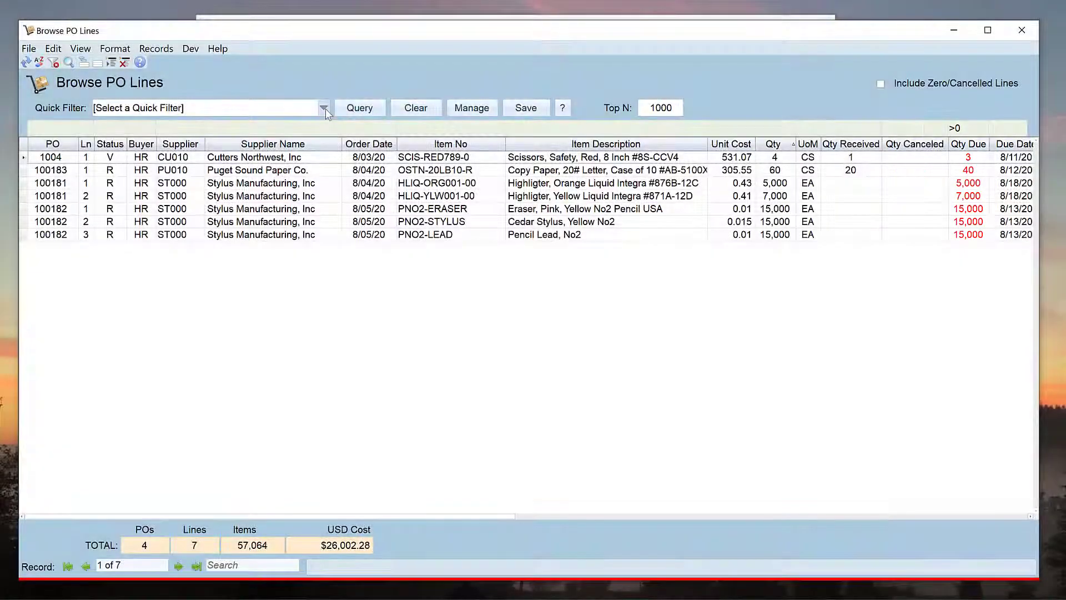
{"action": "left_click", "coordinate": [323, 109]}
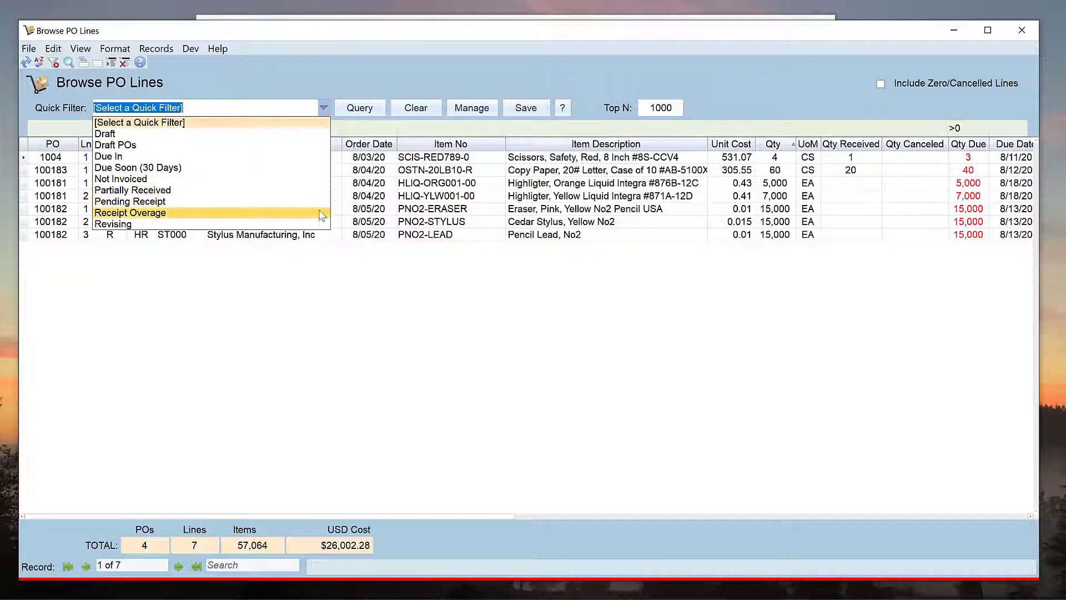
{"action": "left_click", "coordinate": [333, 273]}
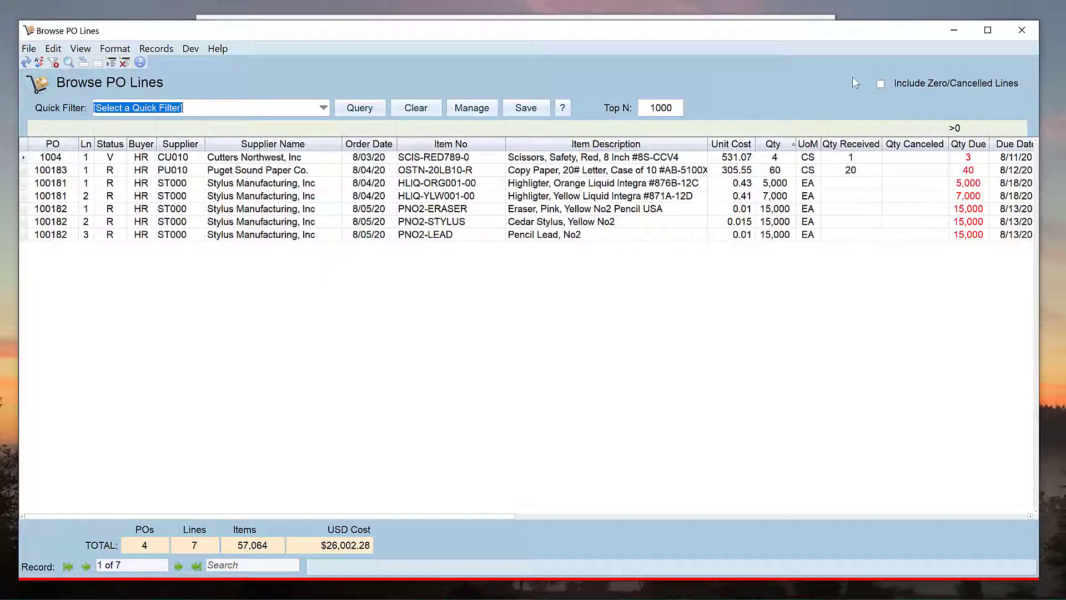
{"action": "left_click", "coordinate": [1014, 32]}
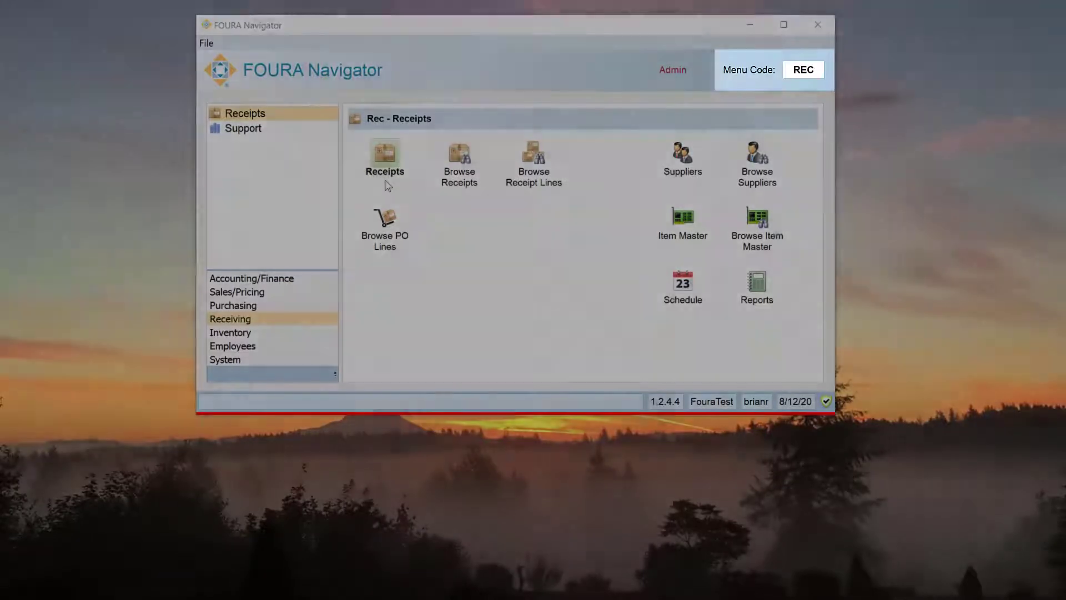
Step: Open Receipts, add a new receipt, and pick the 12th as its date
{"action": "left_click", "coordinate": [387, 185]}
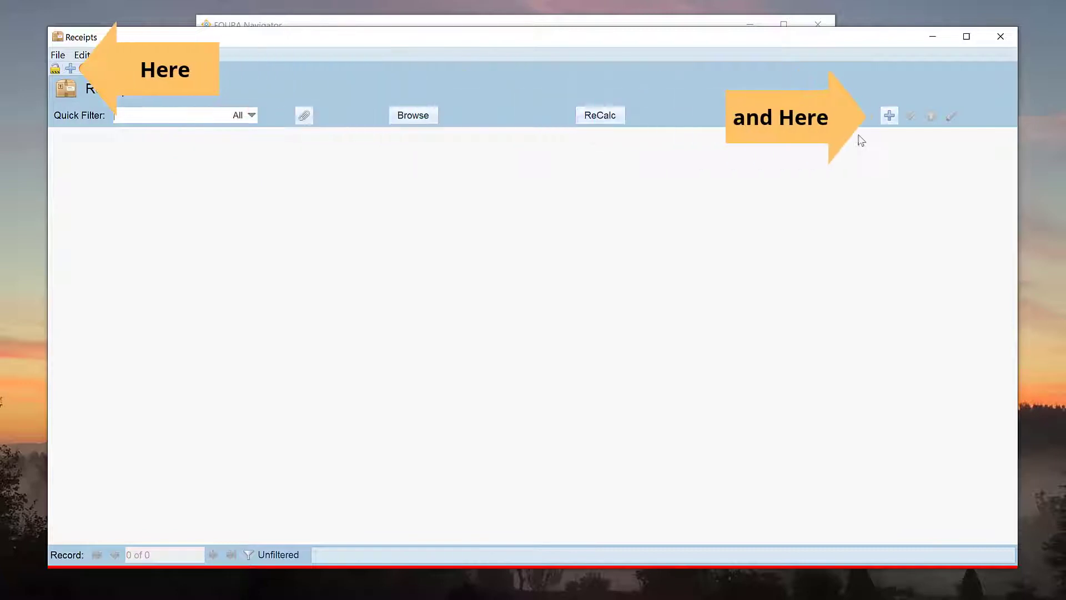
{"action": "left_click", "coordinate": [888, 117]}
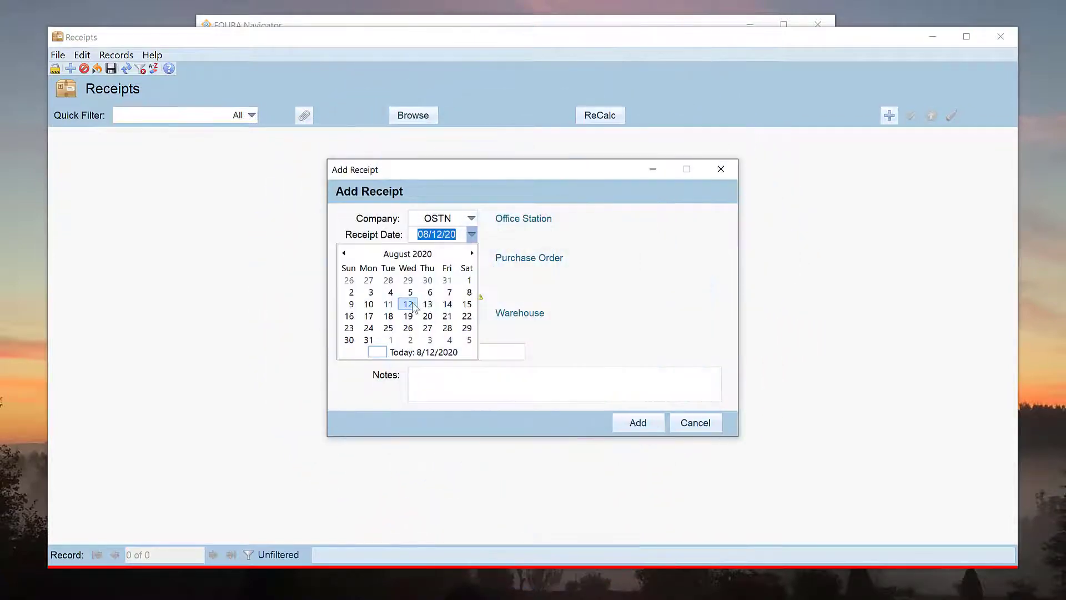
{"action": "left_click", "coordinate": [407, 305]}
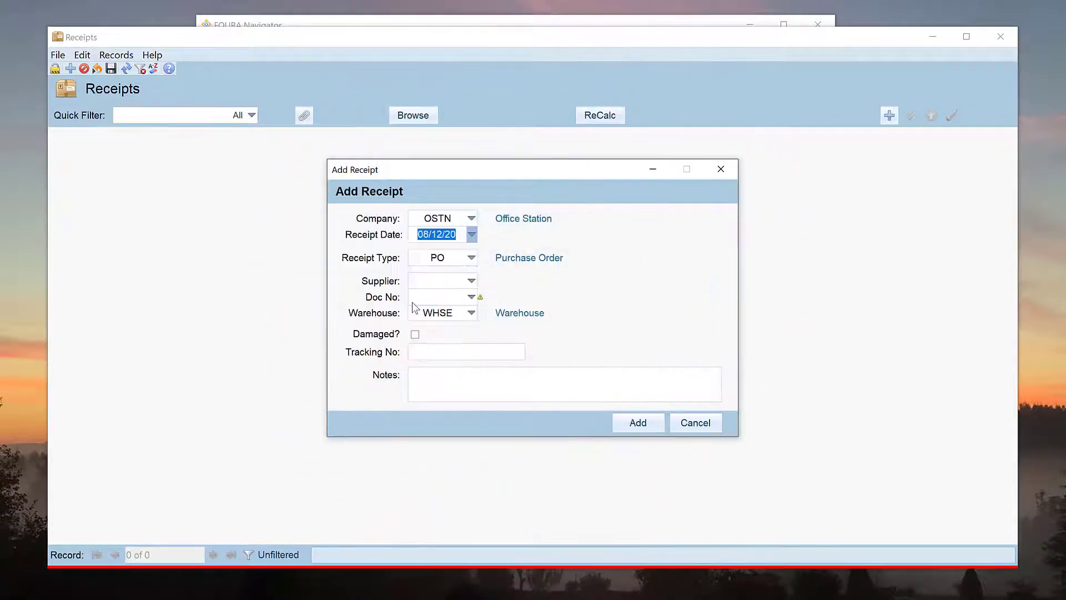
Step: Keep receipt type PO and choose purchase order 100181 as the document
{"action": "left_click", "coordinate": [473, 259]}
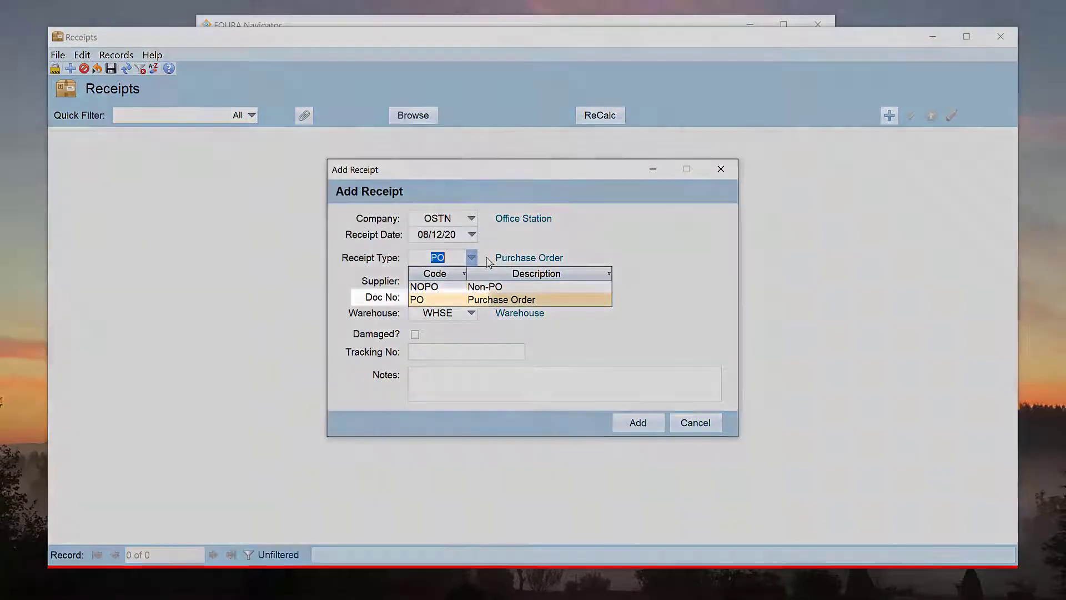
{"action": "left_click", "coordinate": [486, 258]}
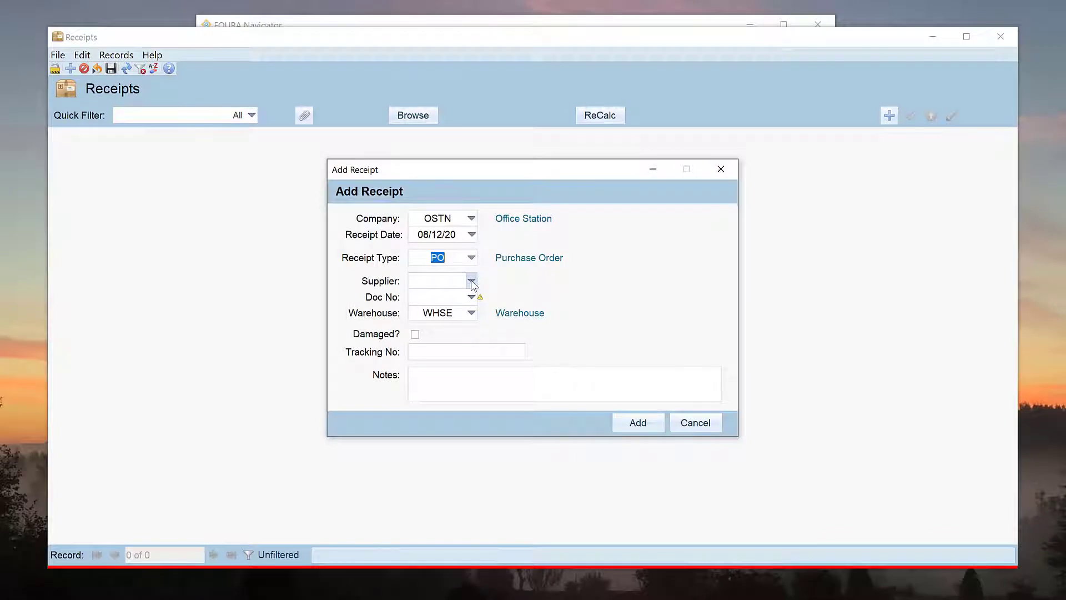
{"action": "left_click", "coordinate": [472, 282]}
{"action": "scroll", "coordinate": [471, 365], "scroll_direction": "down", "scroll_amount": 1}
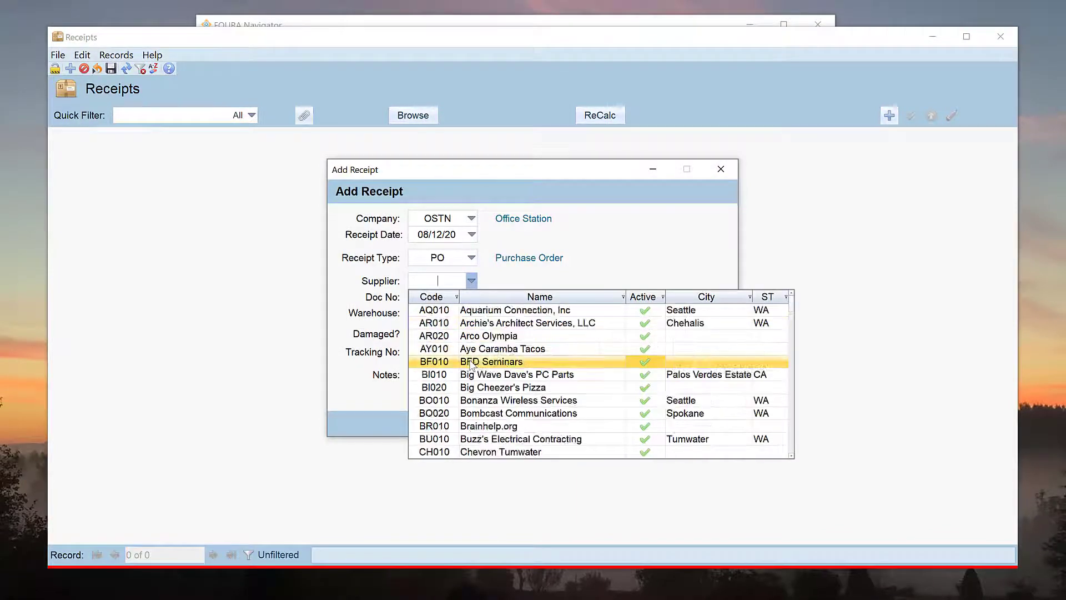
{"action": "scroll", "coordinate": [471, 364], "scroll_direction": "down", "scroll_amount": 12}
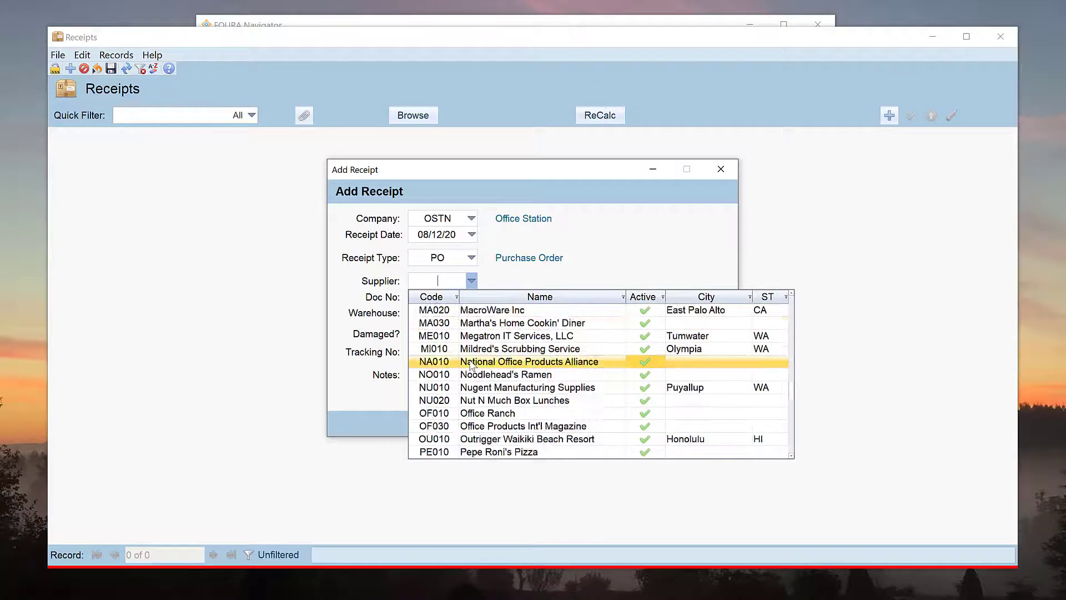
{"action": "scroll", "coordinate": [471, 365], "scroll_direction": "down", "scroll_amount": 5}
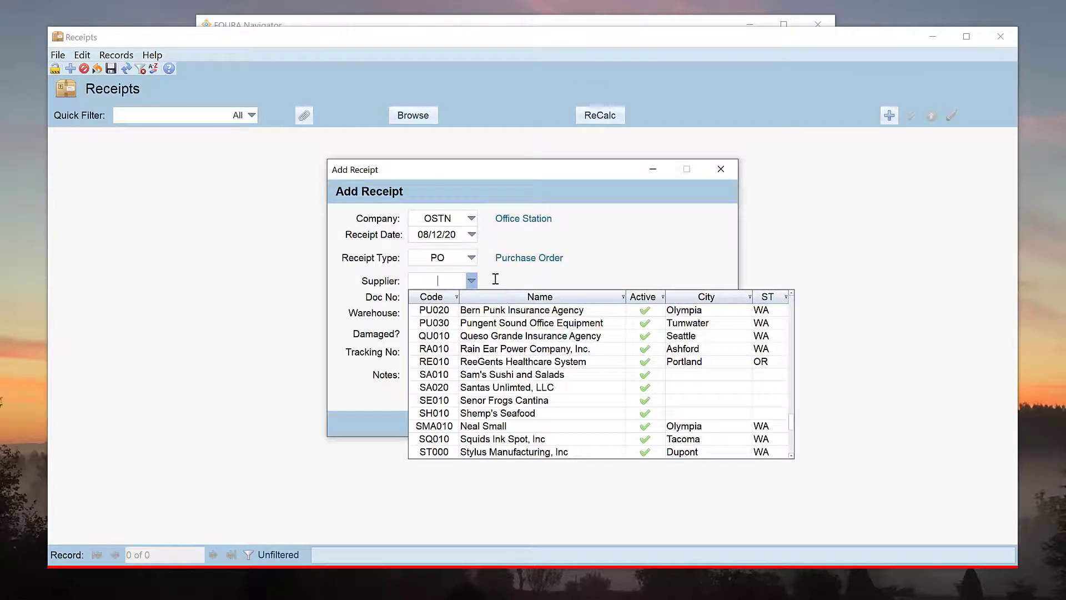
{"action": "left_click", "coordinate": [472, 281]}
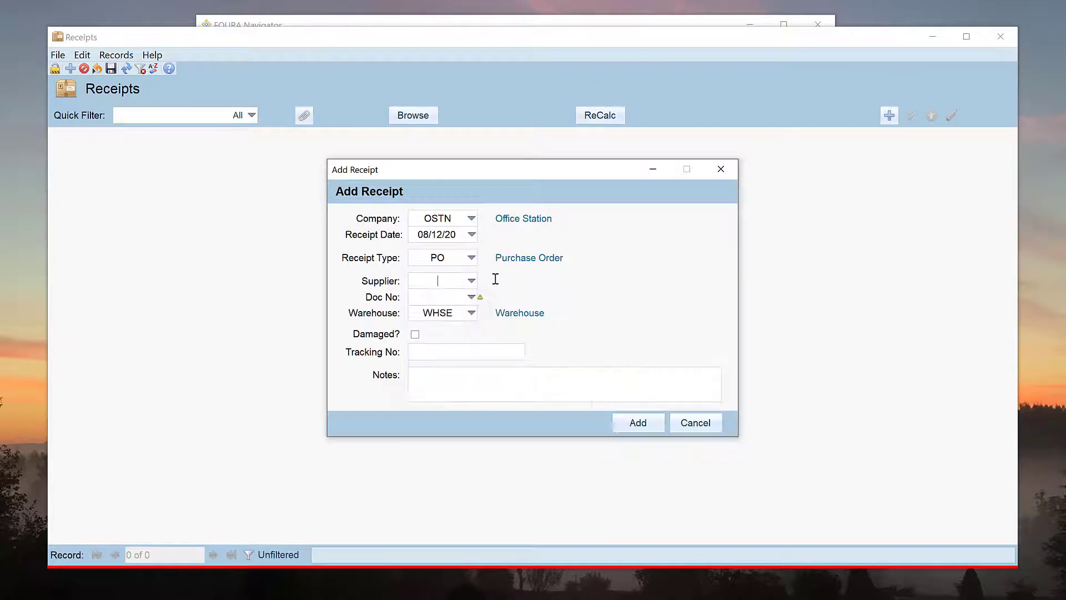
{"action": "left_click", "coordinate": [472, 298]}
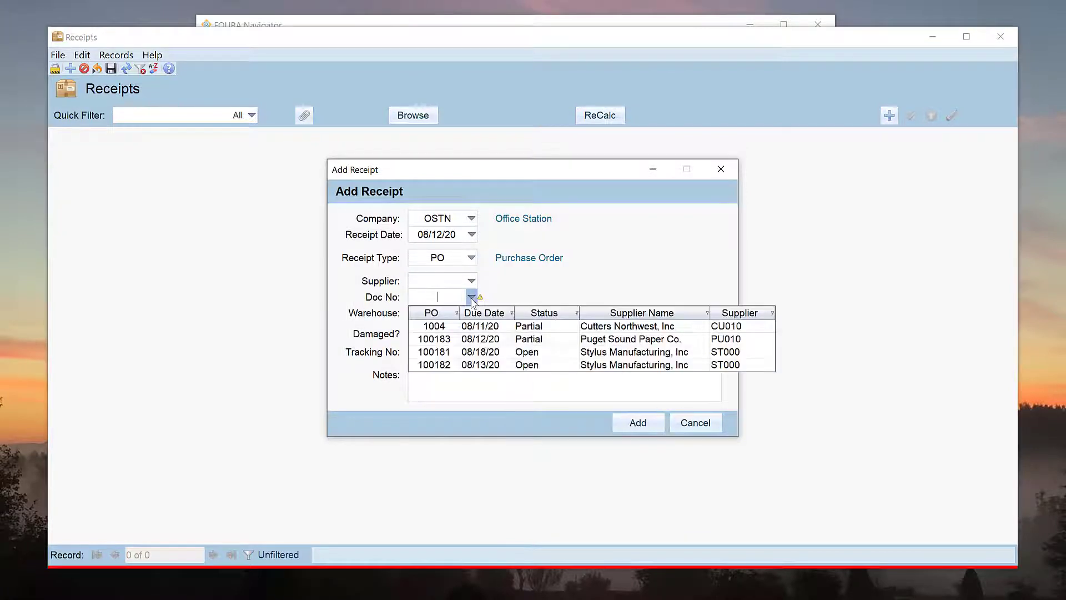
{"action": "left_click", "coordinate": [474, 356]}
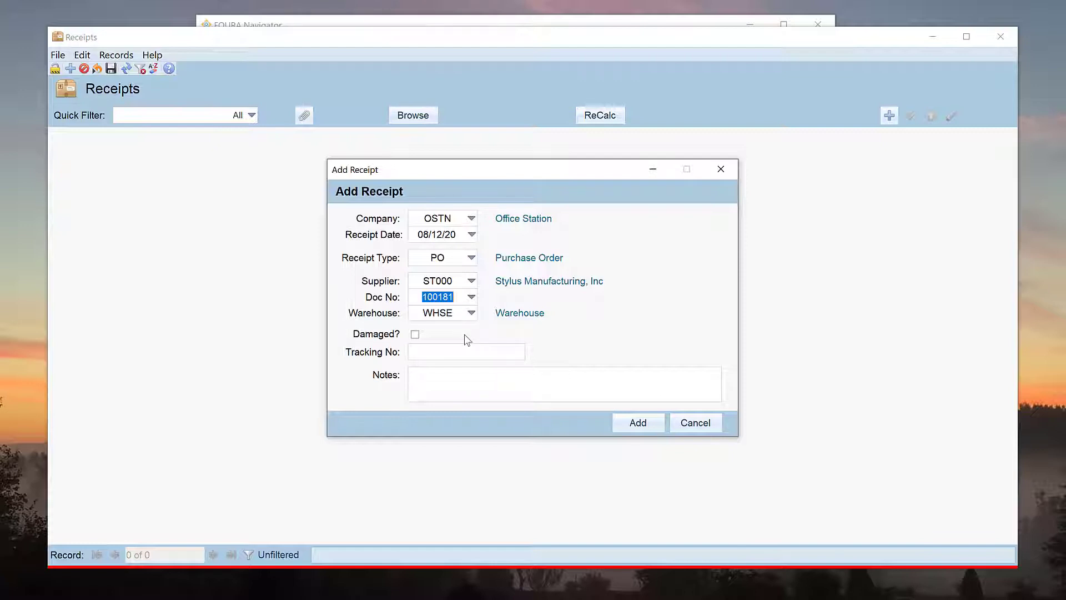
Step: Leave Damaged unchecked, enter tracking number ABC12345 and note 'Test Not', then save the receipt
{"action": "left_click", "coordinate": [415, 335]}
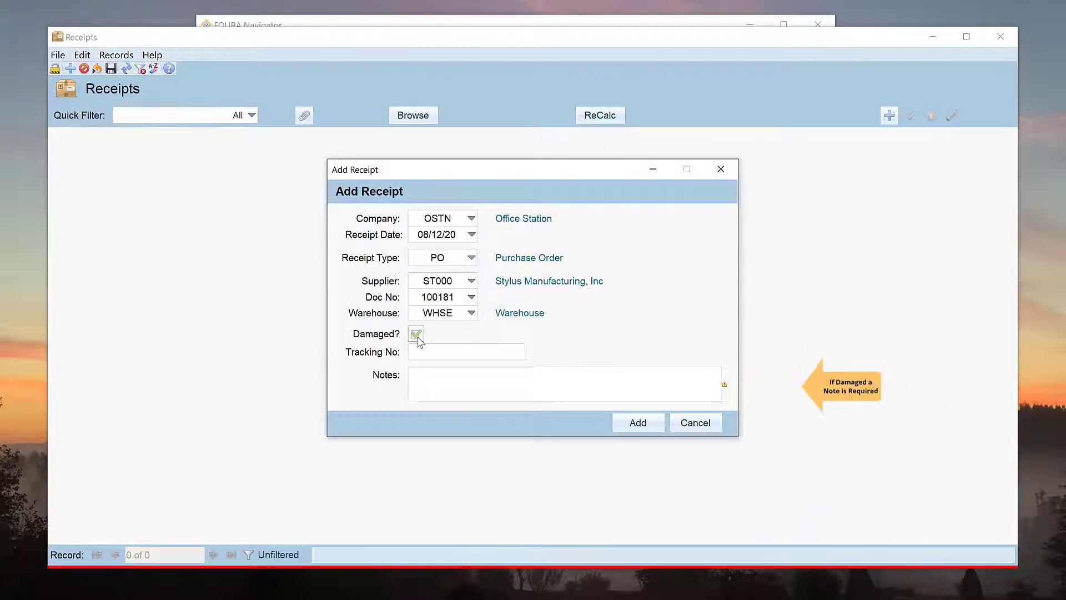
{"action": "left_click", "coordinate": [418, 338]}
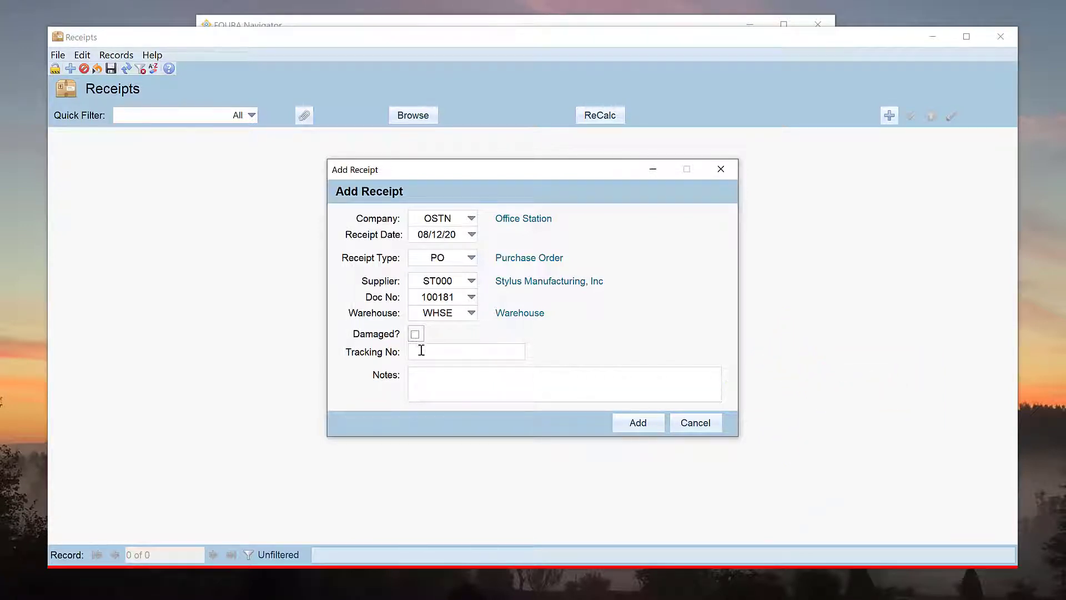
{"action": "left_click", "coordinate": [455, 351]}
{"action": "type", "text": "ABC12345"}
{"action": "left_click", "coordinate": [463, 379]}
{"action": "type", "text": "Test Note"}
{"action": "left_click", "coordinate": [626, 425]}
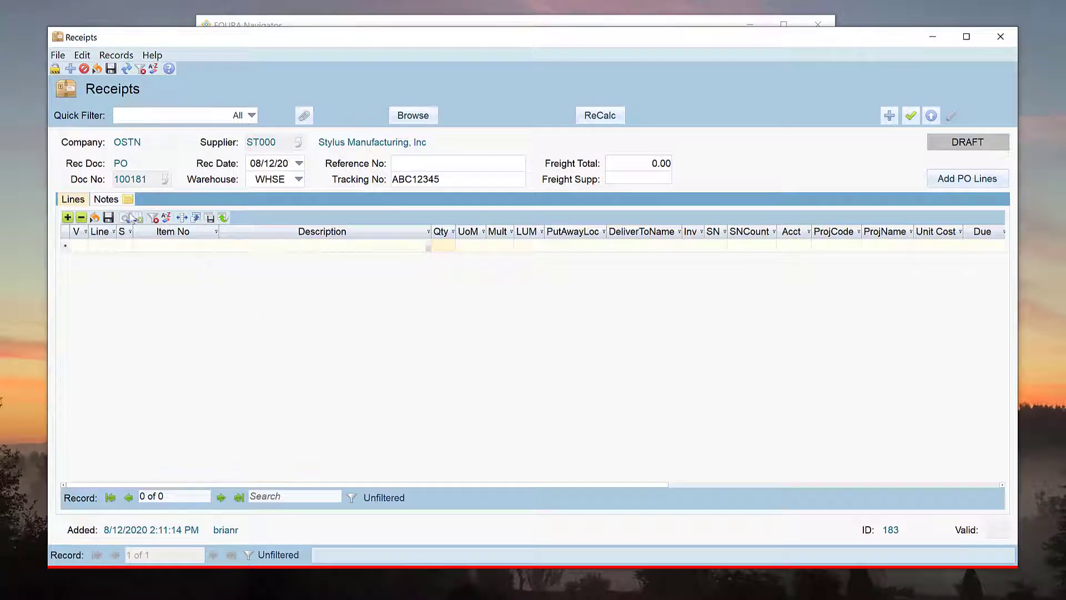
Step: Add orange highlighter HLIQ-ORG001-00 (5,000 EA) as line 1 and dismiss the spot-check popup
{"action": "left_click", "coordinate": [107, 201]}
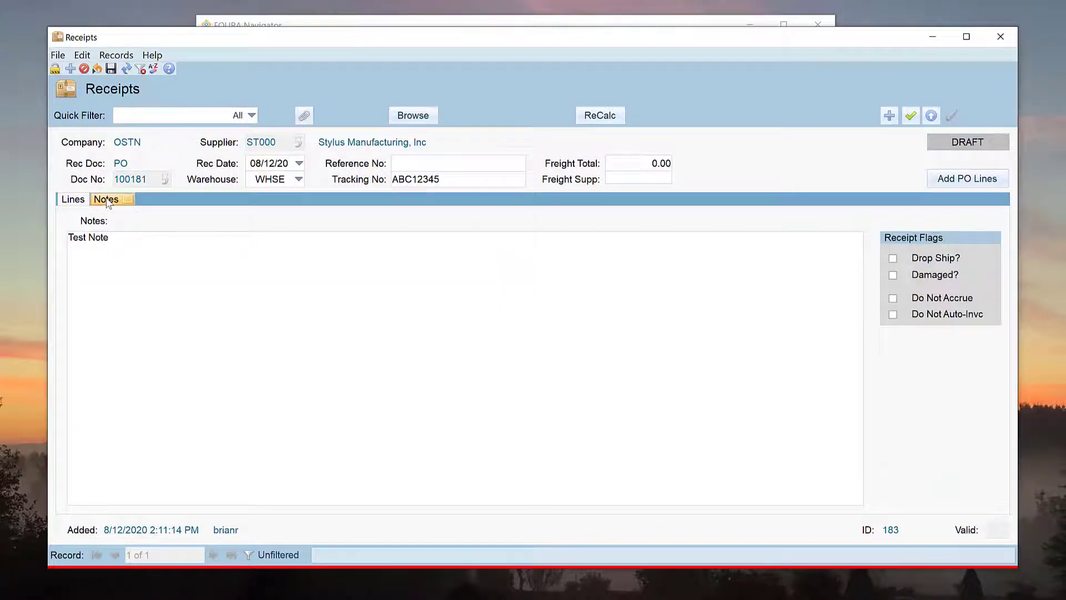
{"action": "left_click", "coordinate": [77, 200]}
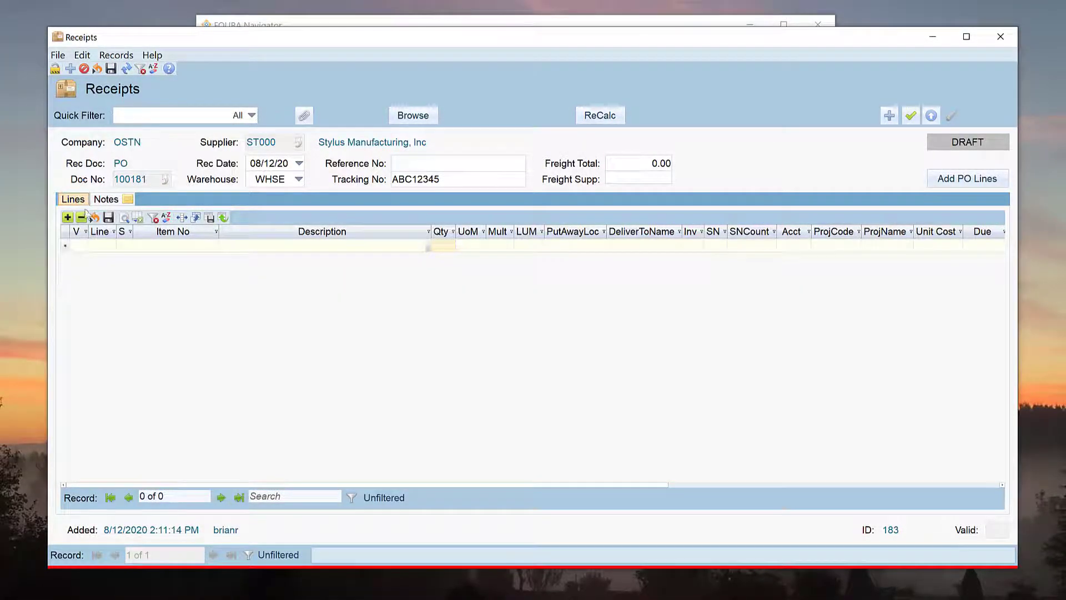
{"action": "left_click", "coordinate": [113, 246]}
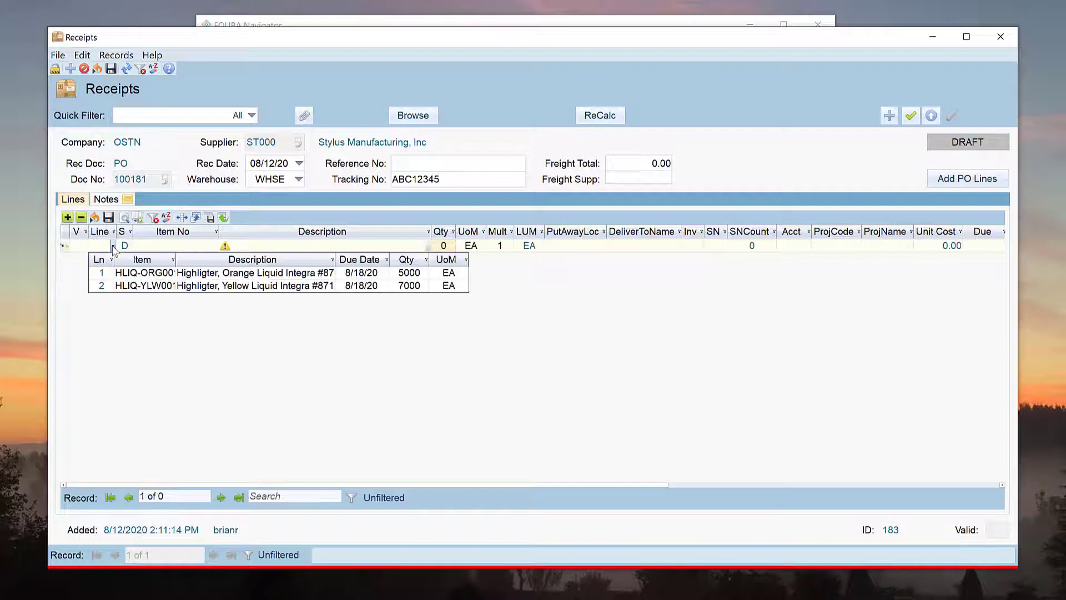
{"action": "left_click", "coordinate": [126, 276]}
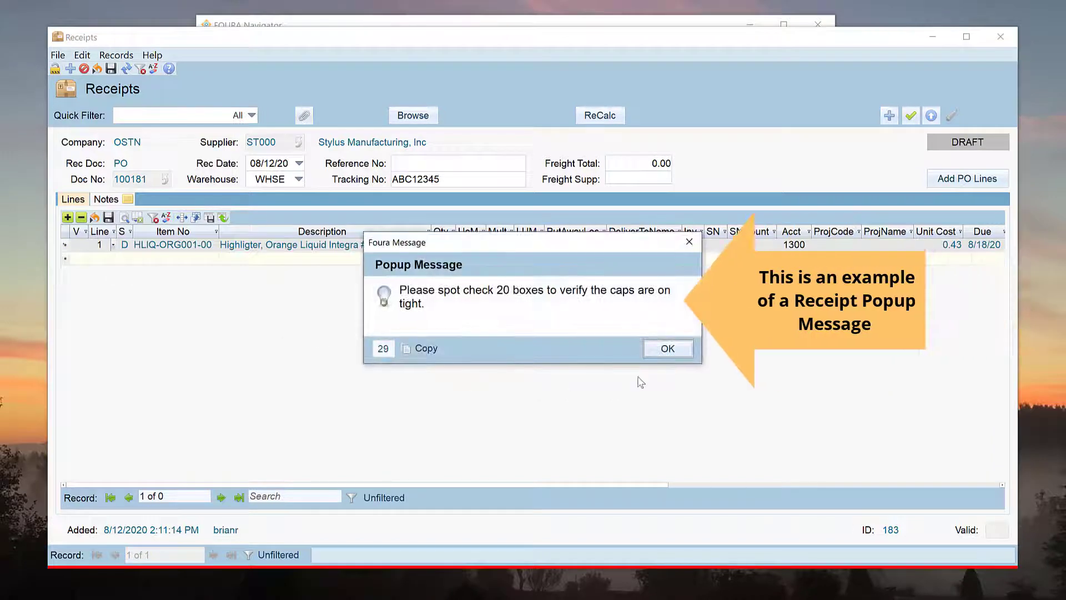
{"action": "left_click", "coordinate": [667, 349]}
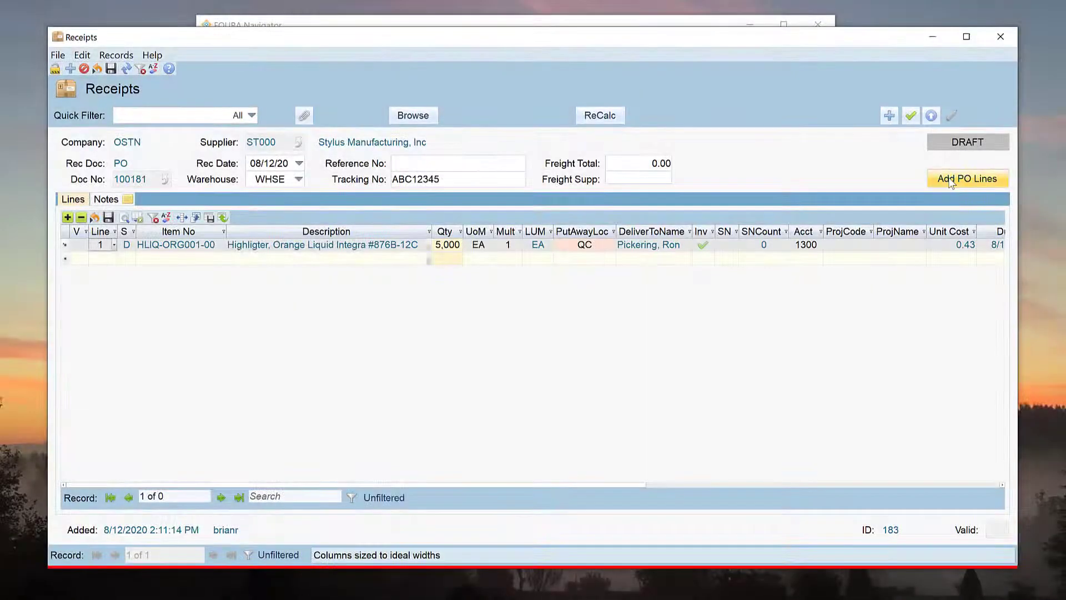
Step: Select PO line 2 with quantity 7,000 and receive yellow highlighter HLIQ-YLW001-00 onto the receipt
{"action": "left_click", "coordinate": [951, 183]}
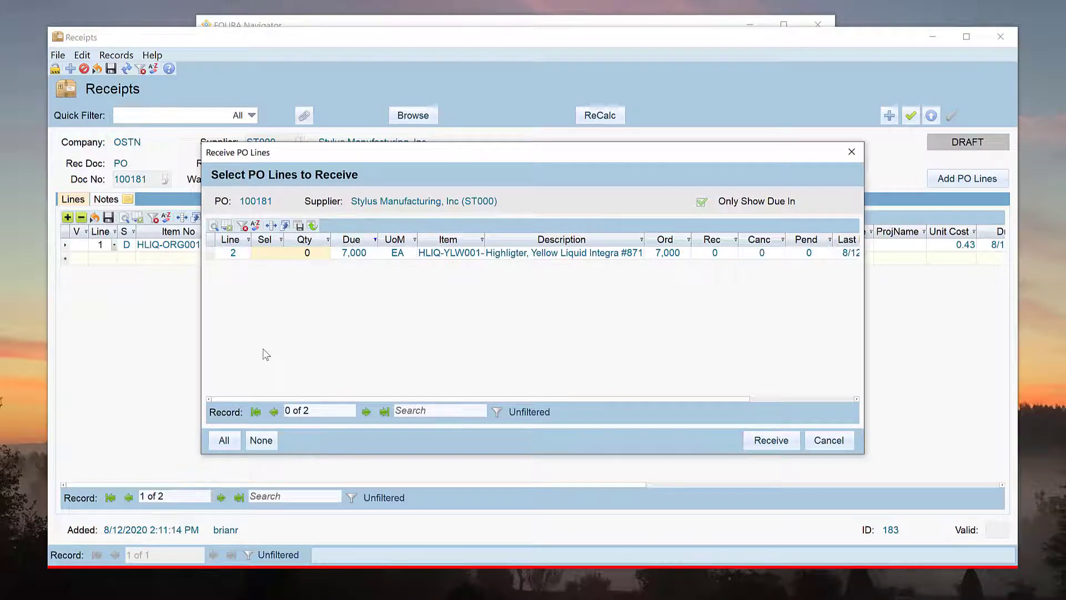
{"action": "left_click", "coordinate": [271, 255]}
{"action": "left_click", "coordinate": [293, 254]}
{"action": "left_click", "coordinate": [228, 441]}
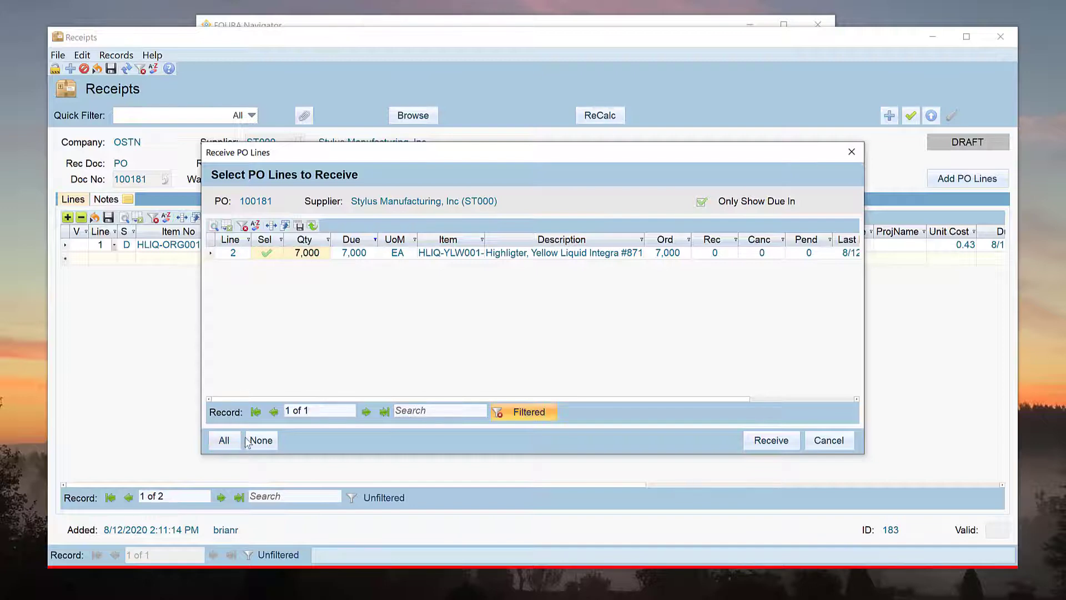
{"action": "left_click", "coordinate": [249, 441]}
{"action": "left_click", "coordinate": [228, 441]}
{"action": "left_click", "coordinate": [259, 441]}
{"action": "left_click", "coordinate": [225, 440]}
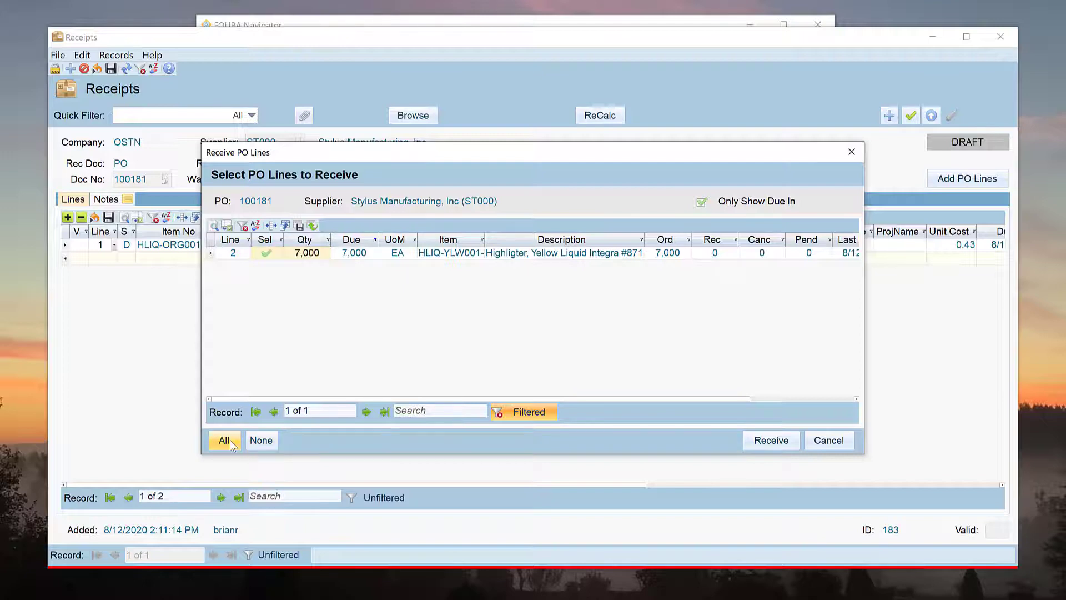
{"action": "left_click", "coordinate": [760, 439]}
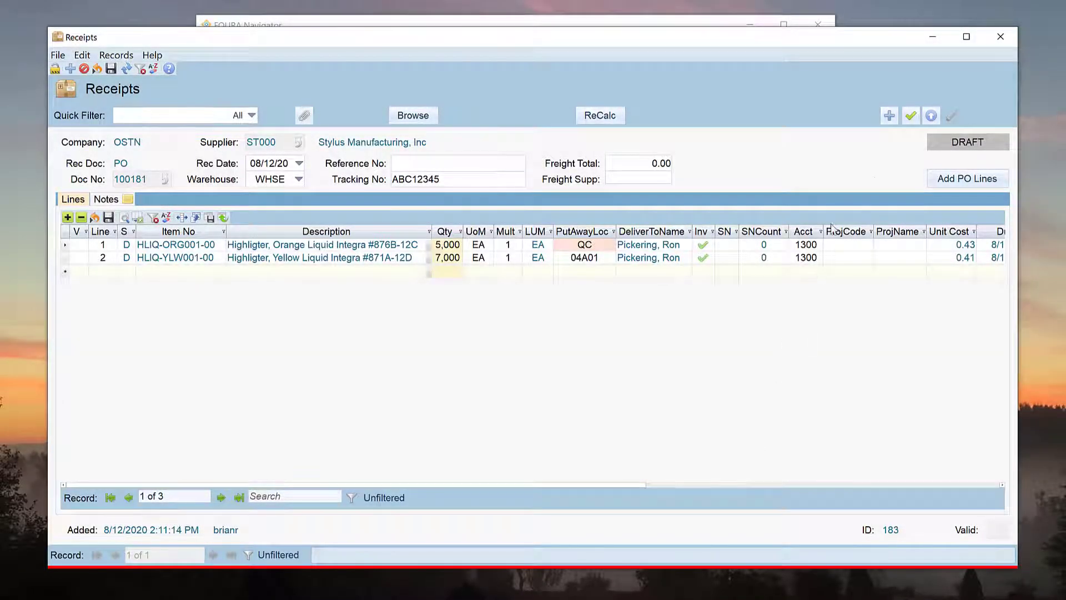
Step: Validate the receipt, release it, revise it, then release it again and close
{"action": "left_click", "coordinate": [910, 116]}
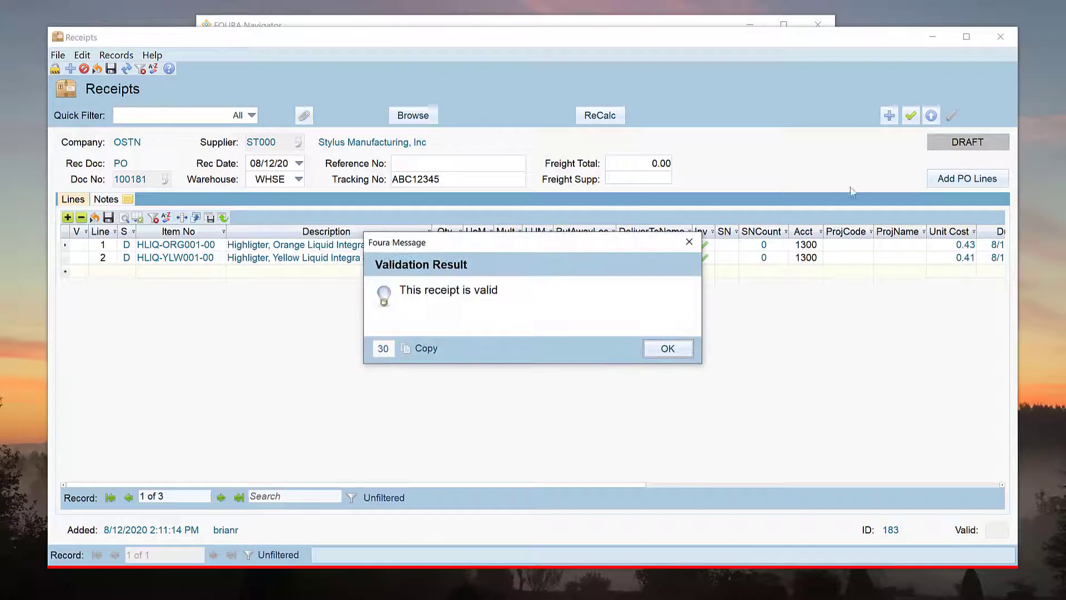
{"action": "left_click", "coordinate": [694, 355]}
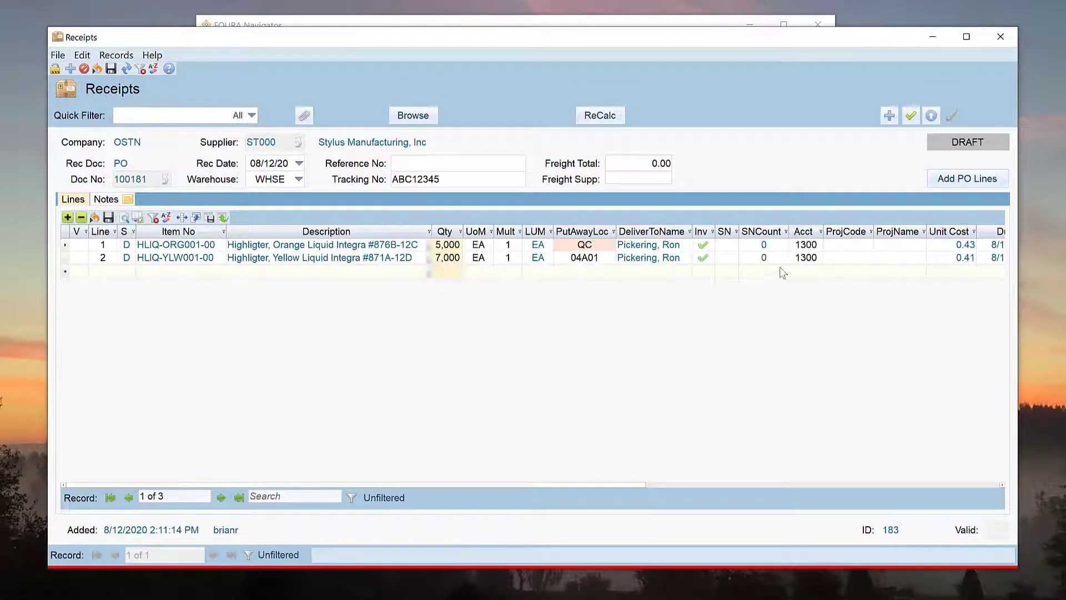
{"action": "left_click", "coordinate": [931, 117]}
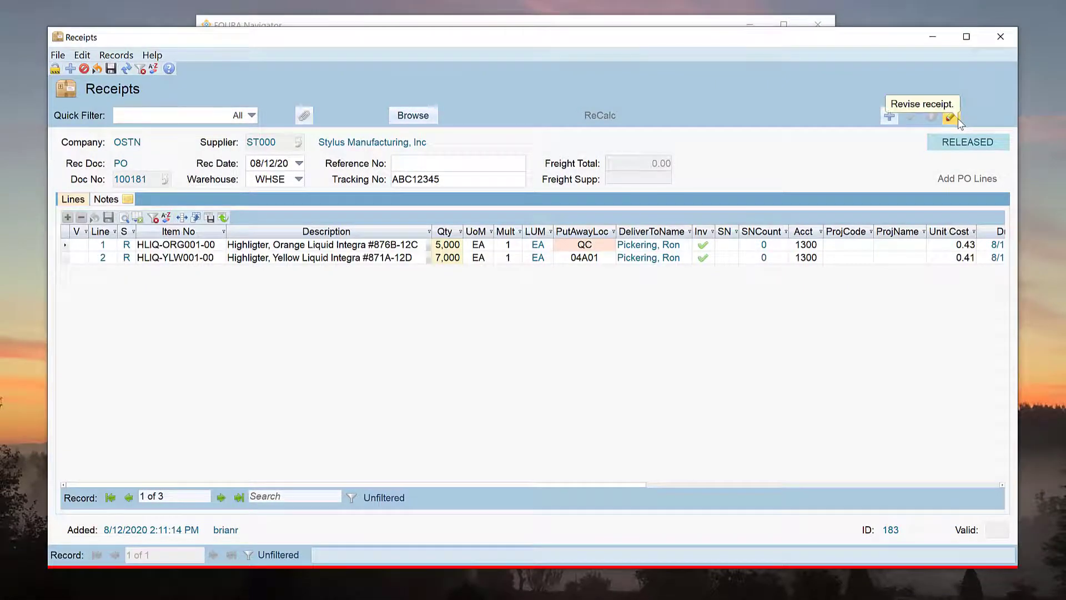
{"action": "left_click", "coordinate": [951, 116]}
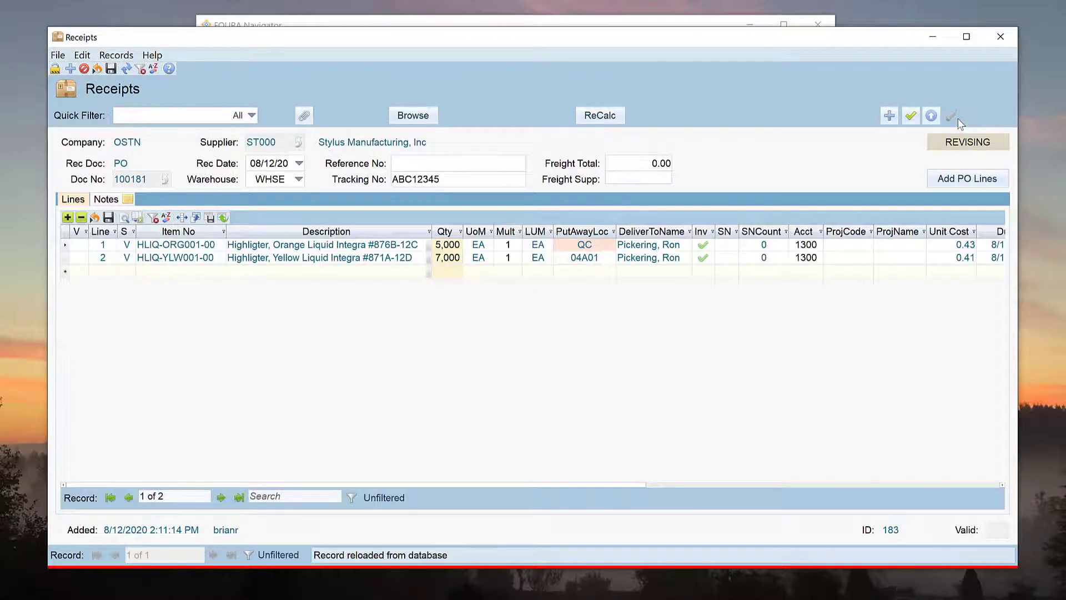
{"action": "left_click", "coordinate": [1001, 37]}
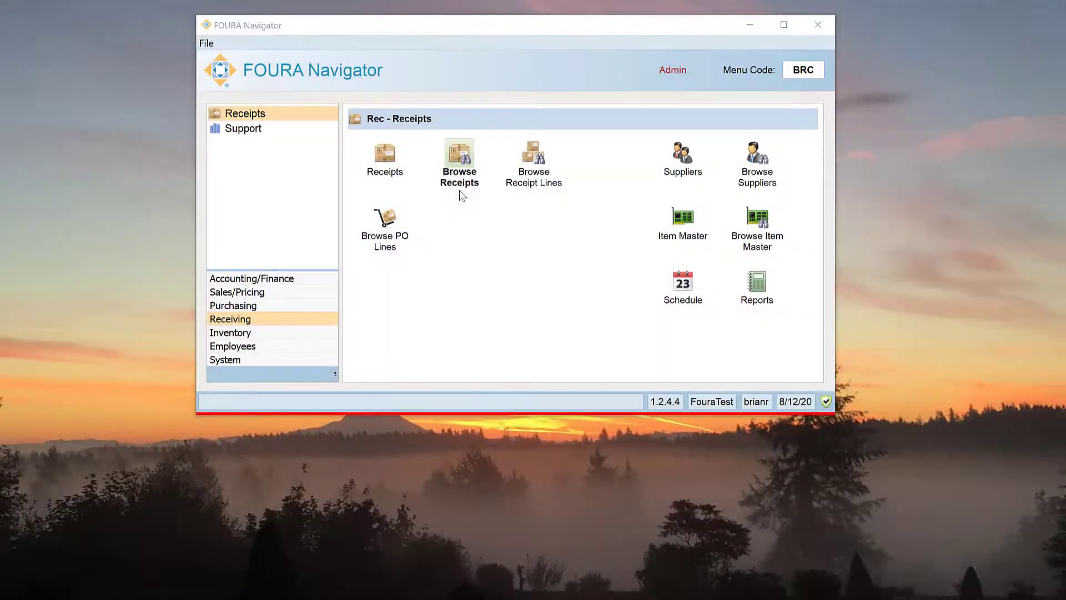
{"action": "left_click", "coordinate": [461, 194]}
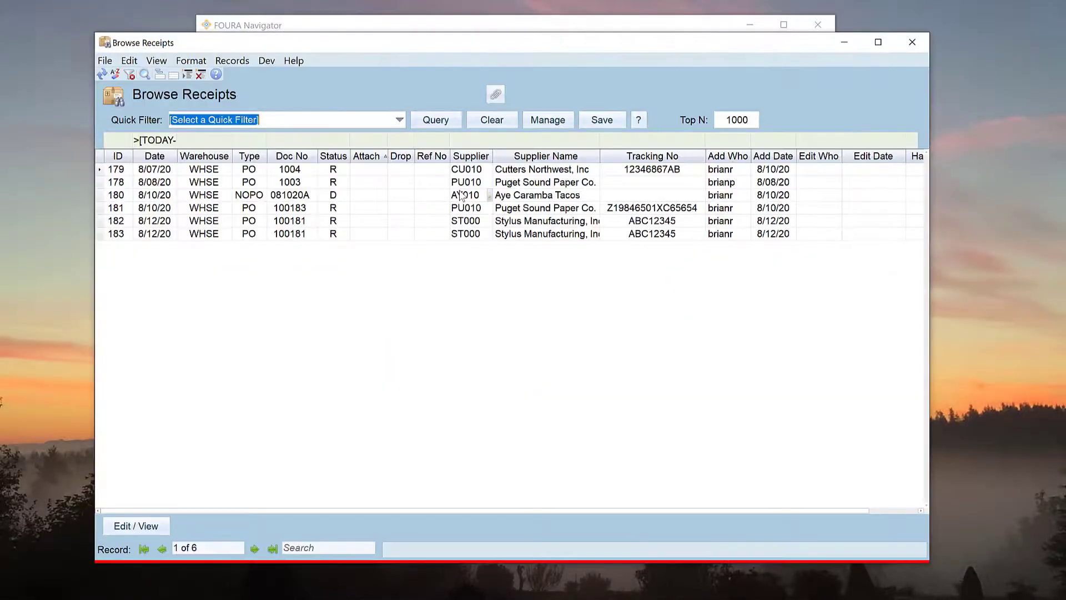
{"action": "double_click", "coordinate": [130, 221]}
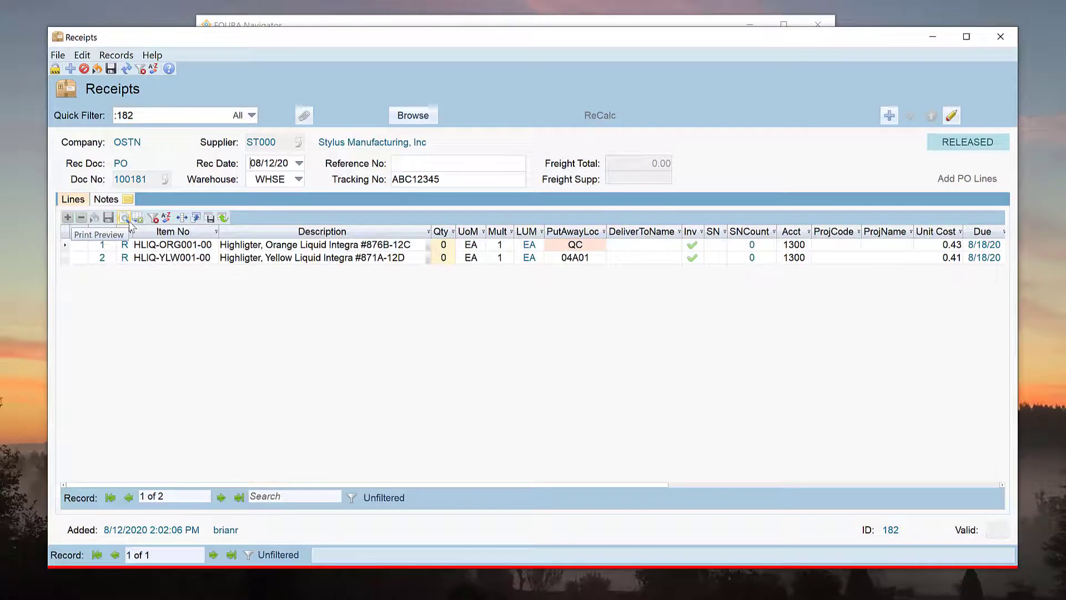
{"action": "left_click", "coordinate": [995, 40]}
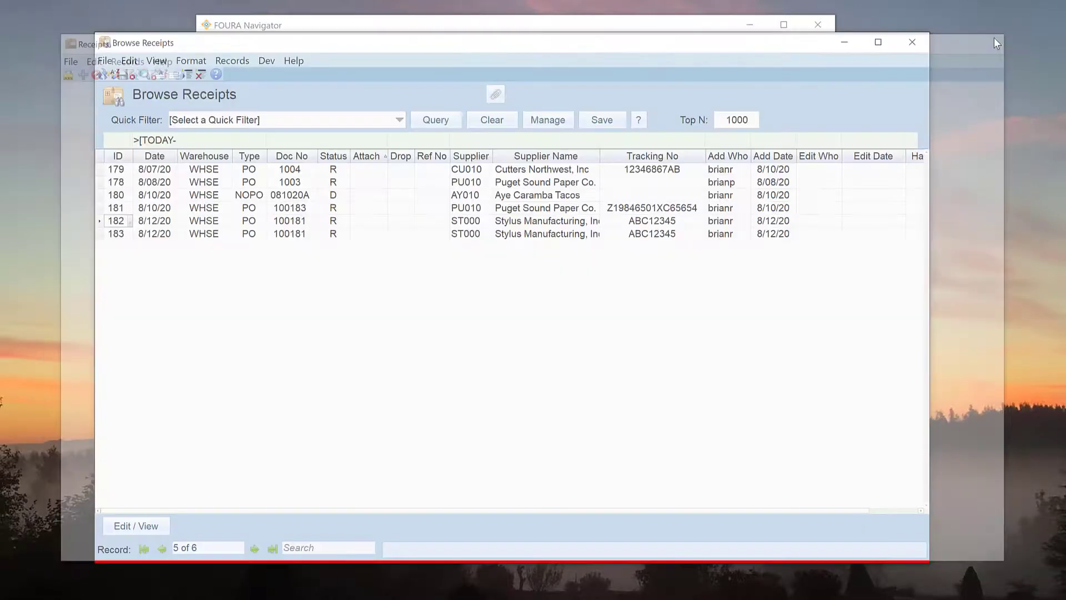
{"action": "left_click", "coordinate": [315, 222]}
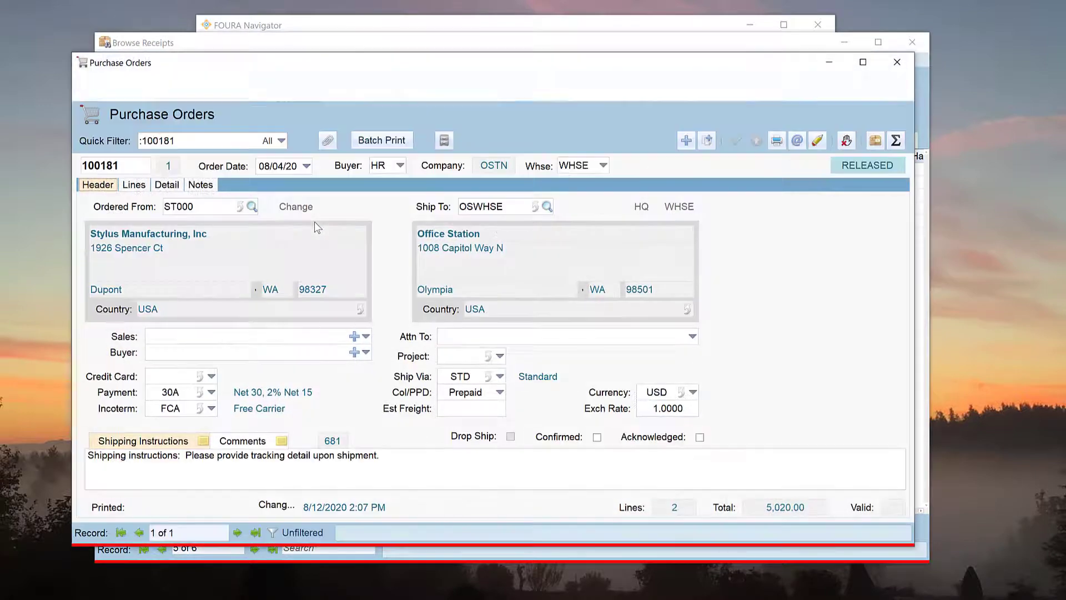
{"action": "left_click", "coordinate": [134, 186]}
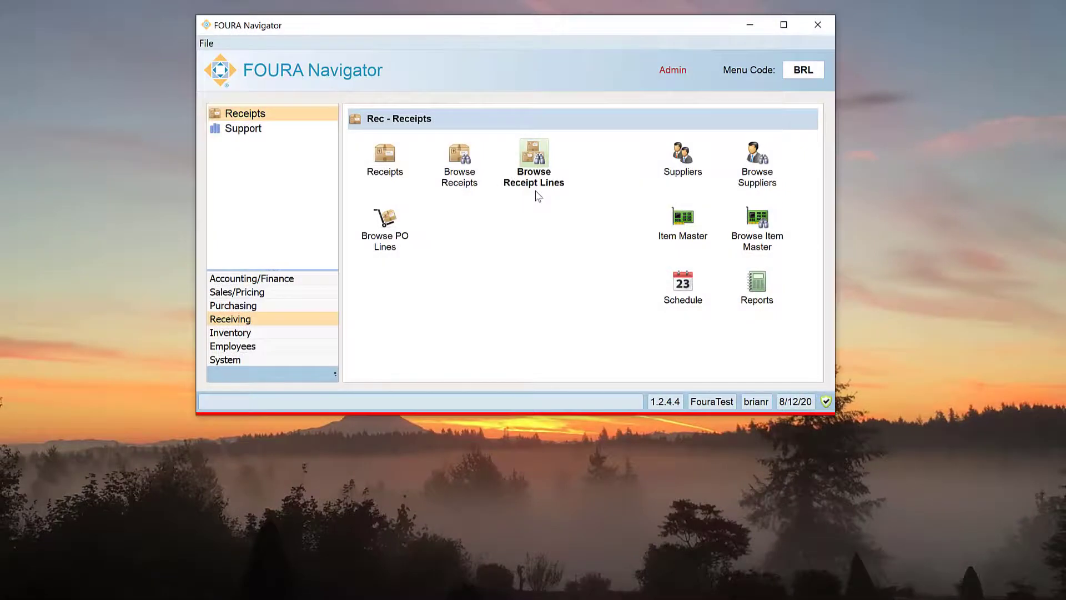
Step: Open Browse Receipt Lines and clear the date filter to list all receipt lines
{"action": "left_click", "coordinate": [536, 191]}
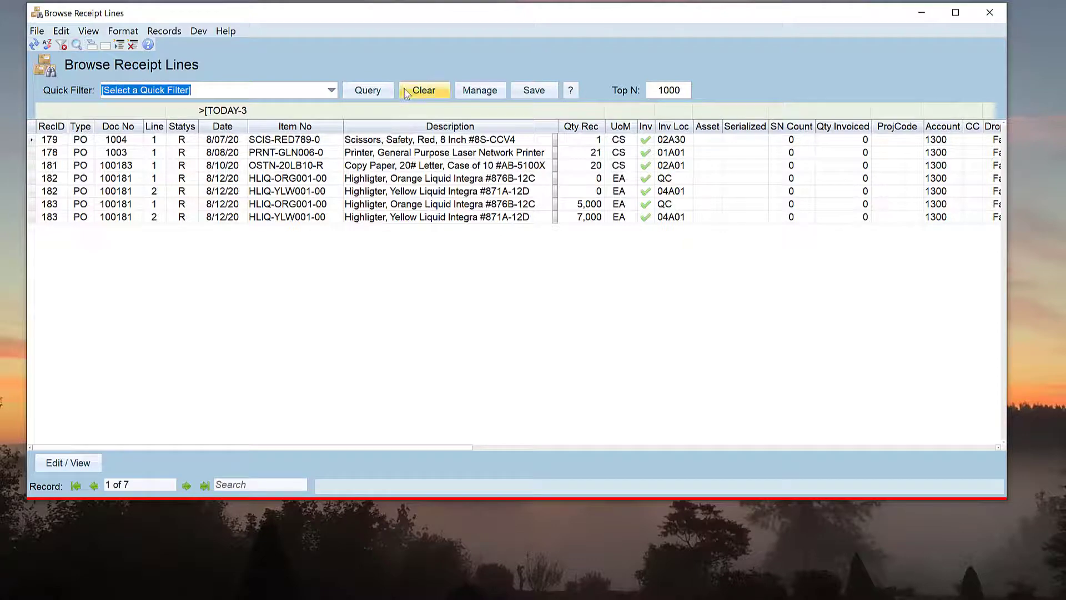
{"action": "left_click", "coordinate": [424, 90]}
{"action": "left_click", "coordinate": [367, 90]}
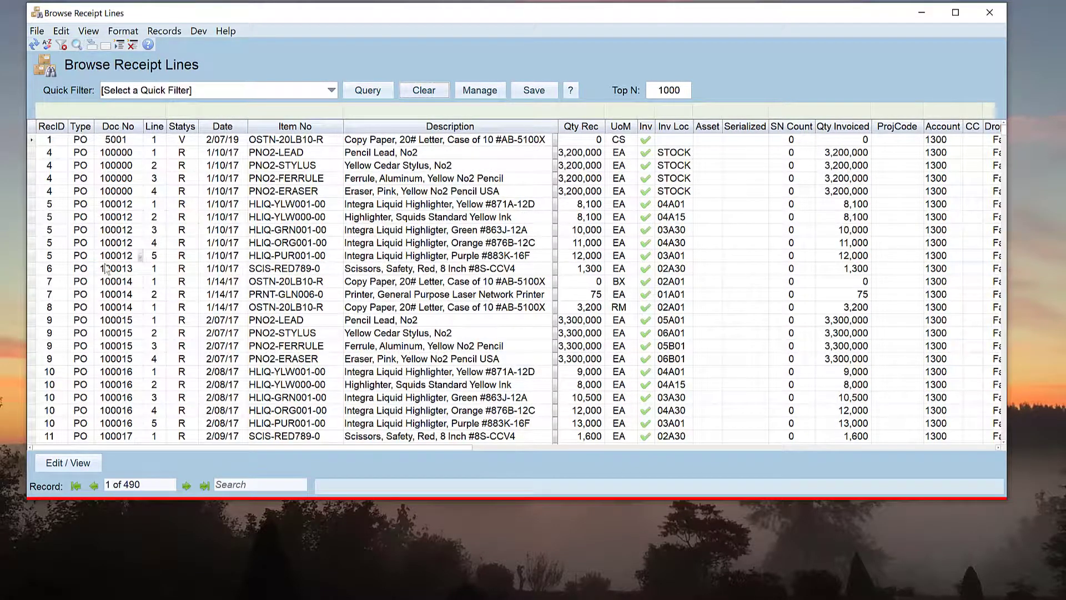
Step: Open a Doc 100014 receipt, close it, then open purchase order 100014 from its line
{"action": "double_click", "coordinate": [66, 288]}
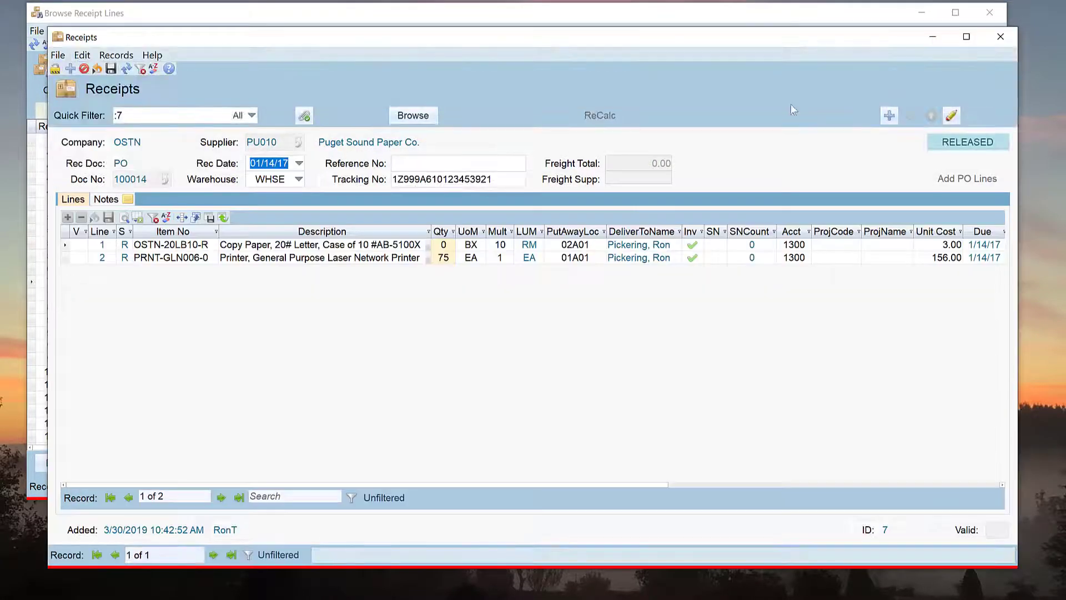
{"action": "left_click", "coordinate": [1001, 37]}
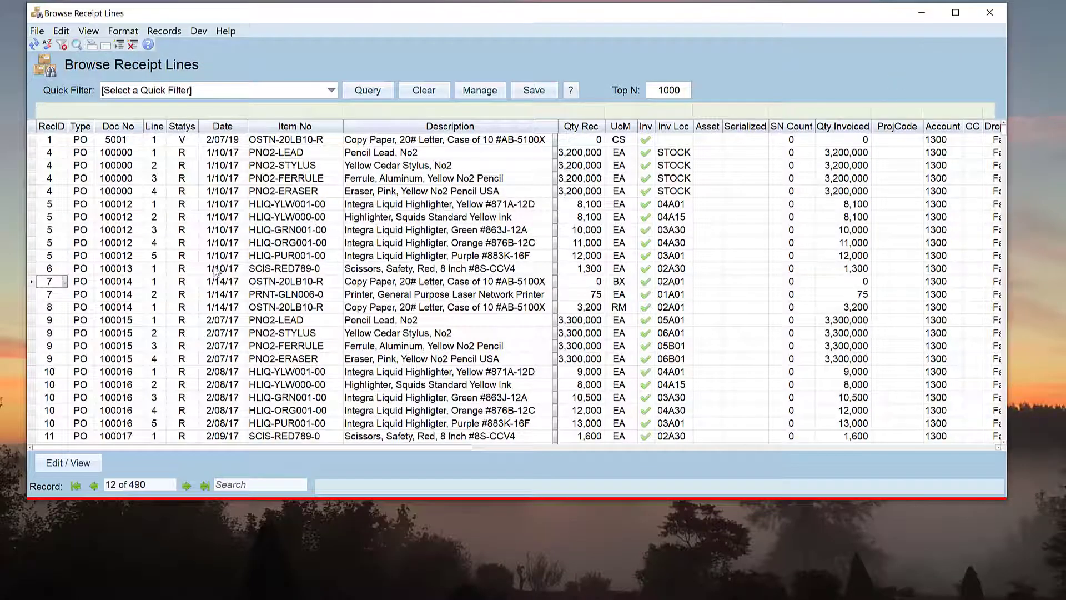
{"action": "double_click", "coordinate": [144, 282]}
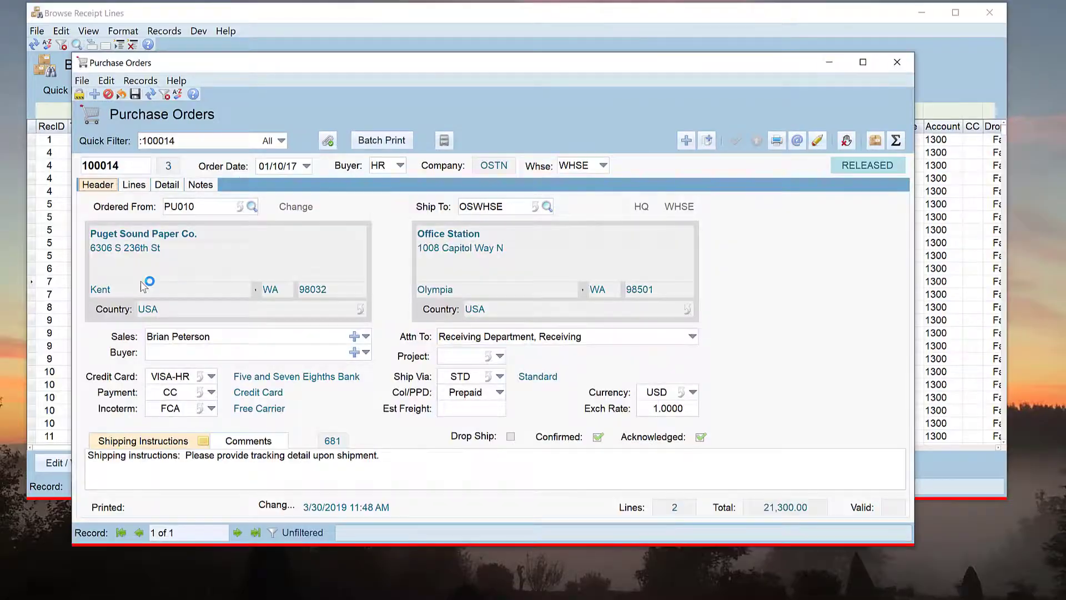